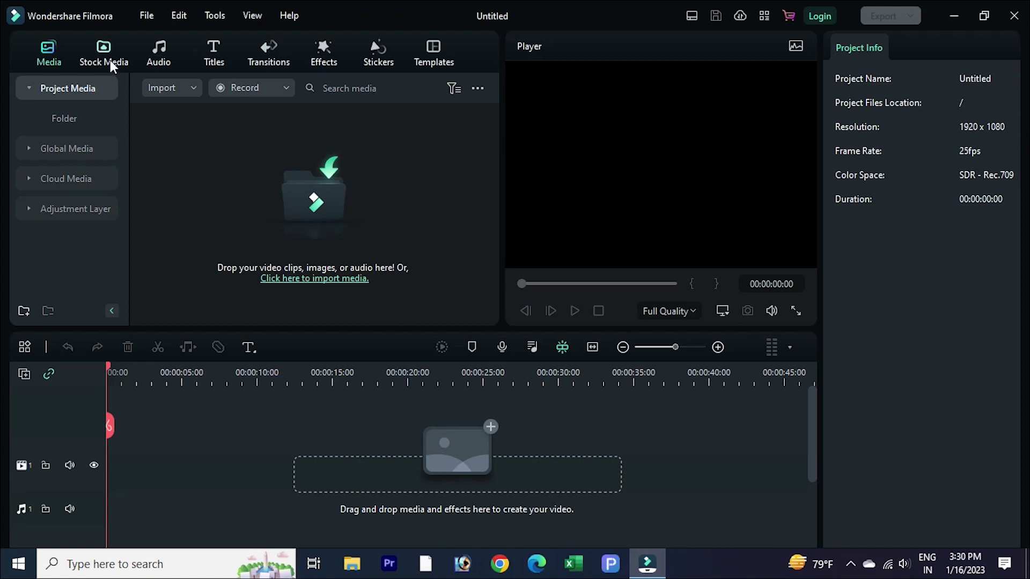
# - Examine the stock media, audio, titles, transitions, effects, stickers and templates libraries, and return to the project media
pyautogui.click(108, 60)
pyautogui.click(156, 56)
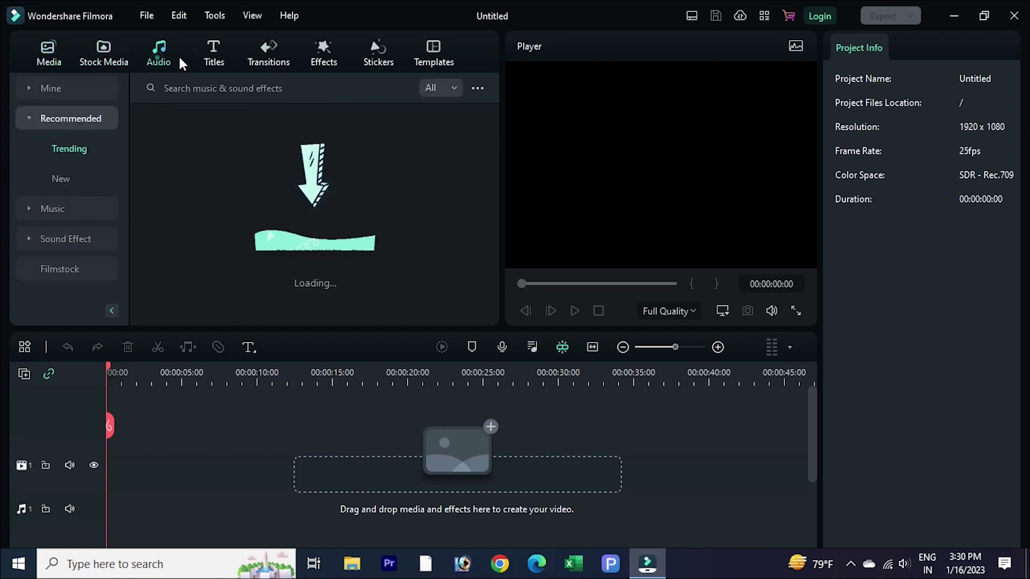
pyautogui.click(216, 54)
pyautogui.click(284, 58)
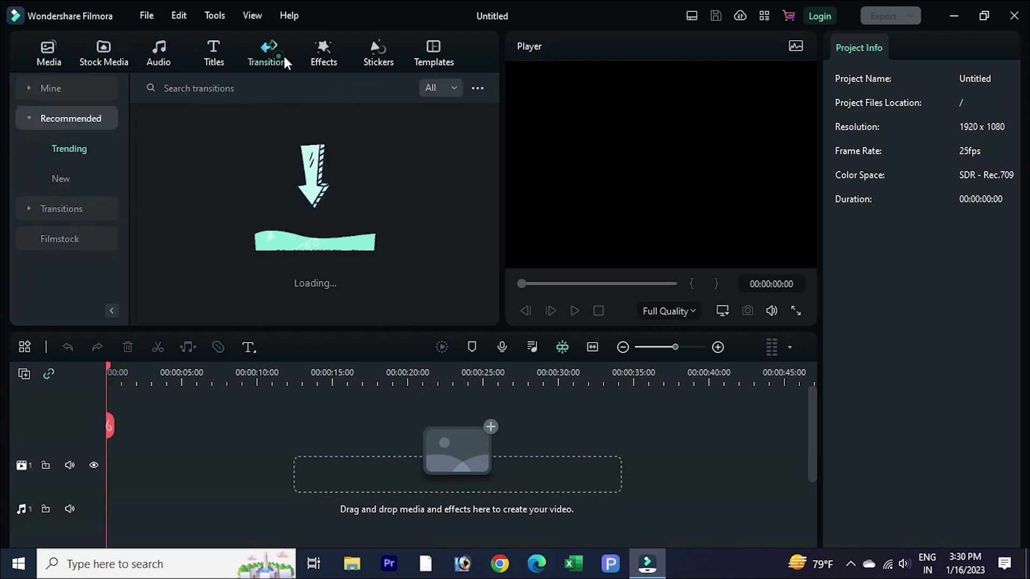
pyautogui.click(324, 59)
pyautogui.click(377, 58)
pyautogui.click(436, 58)
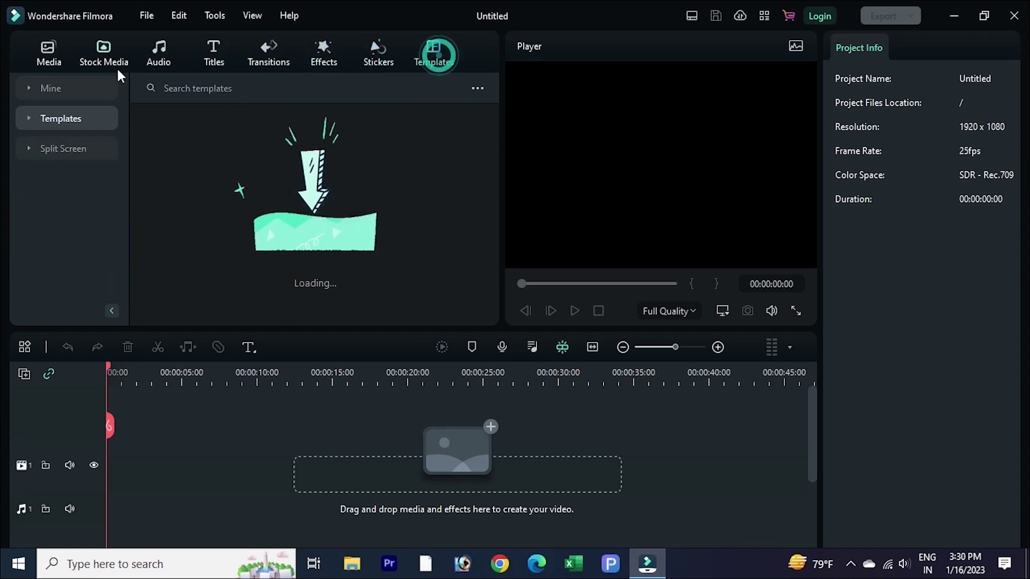
pyautogui.click(116, 63)
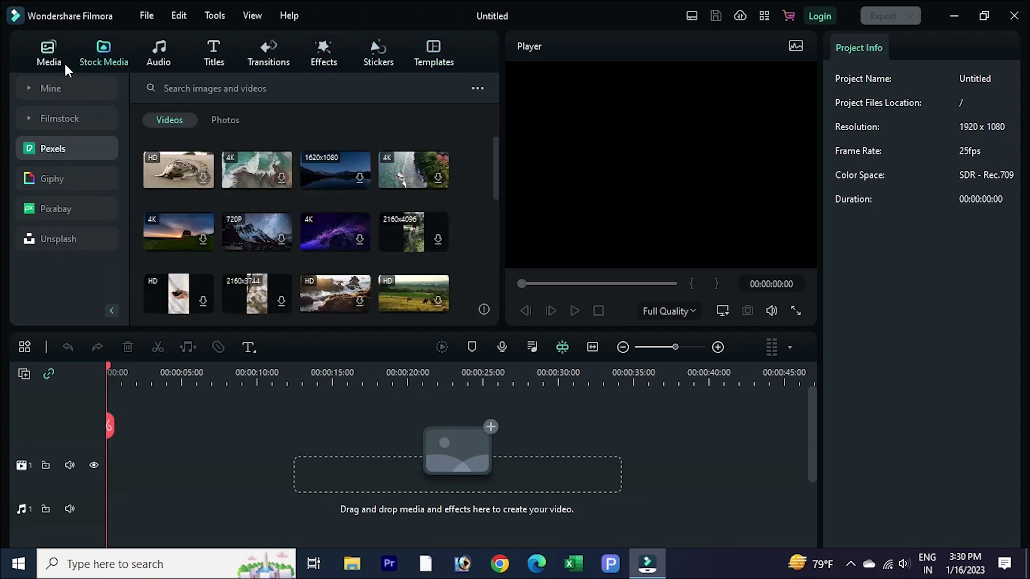
pyautogui.click(48, 53)
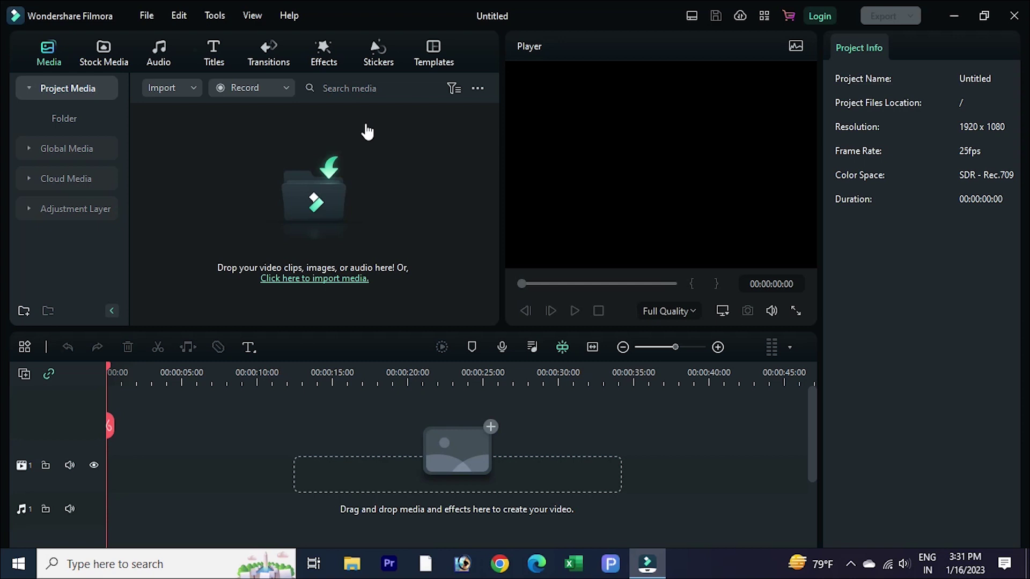
# - Import the video "Intro 3 my" from the "adobe premere render" folder on the AUDIO (D:) drive
pyautogui.click(304, 175)
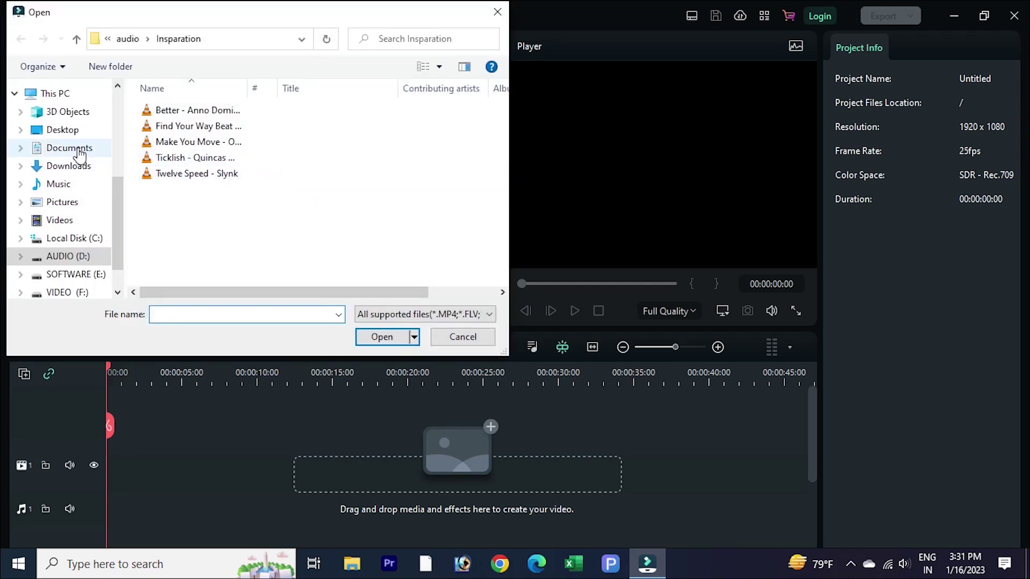
pyautogui.click(81, 256)
pyautogui.doubleClick(180, 110)
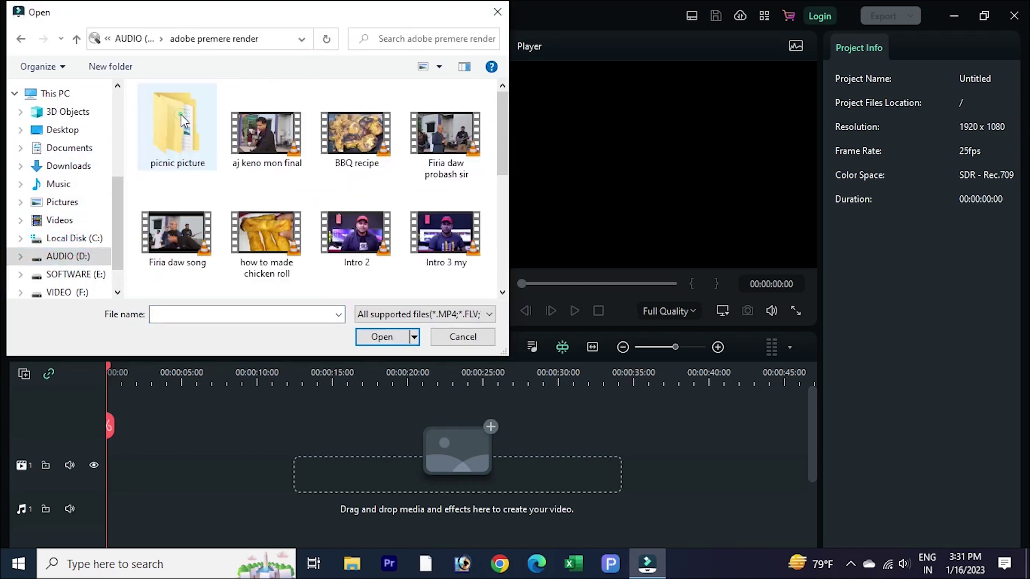
pyautogui.doubleClick(419, 234)
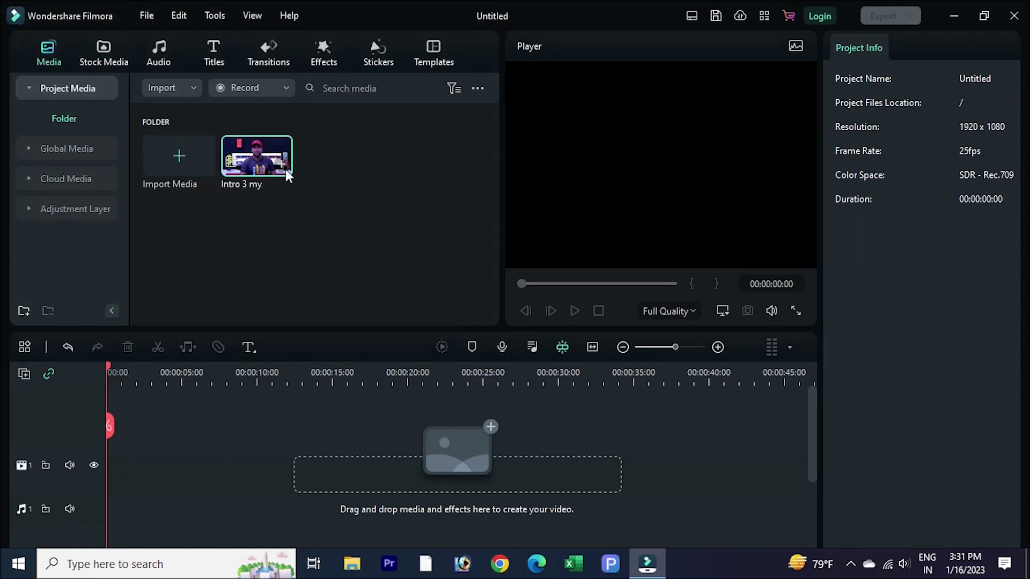
# - Import the "Ticklish" music track from the audio > Insparation folder on the AUDIO (D:) drive
pyautogui.doubleClick(356, 211)
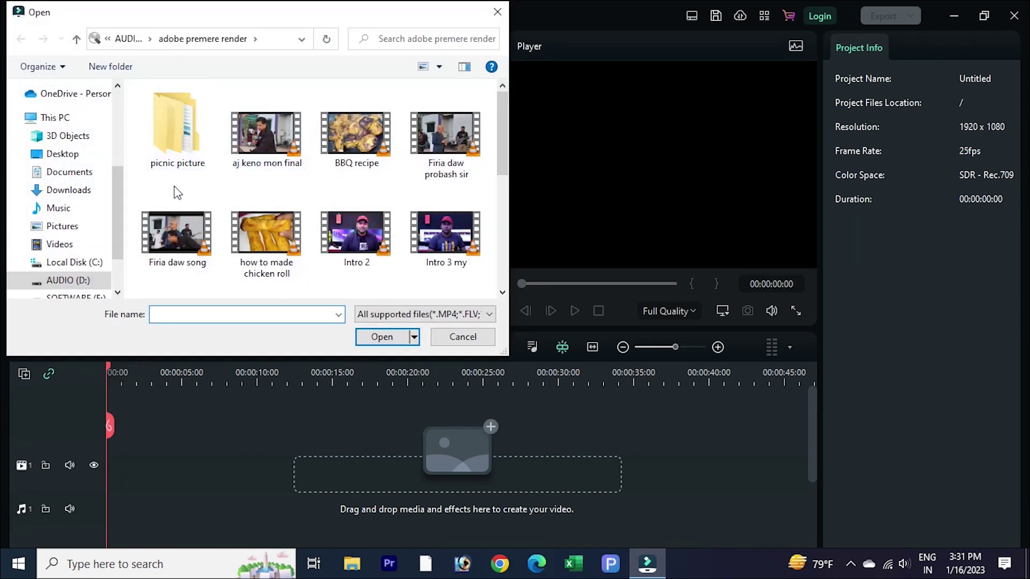
pyautogui.click(83, 280)
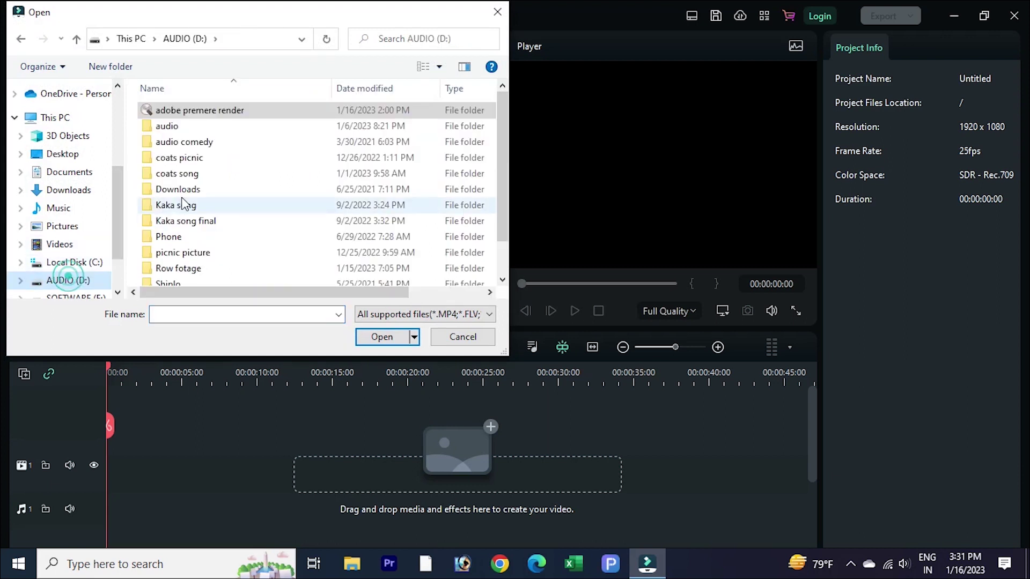
pyautogui.doubleClick(183, 127)
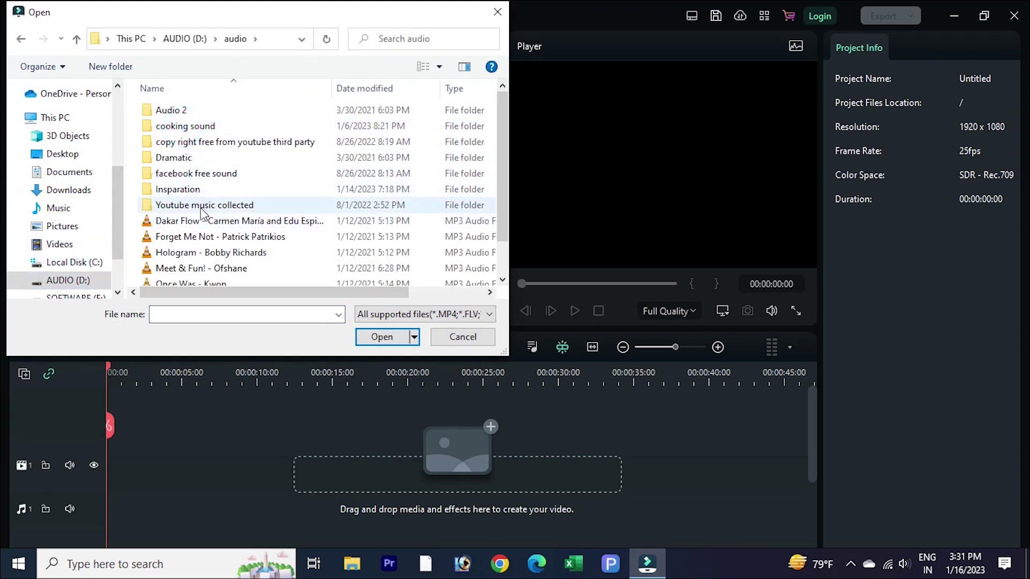
pyautogui.doubleClick(195, 190)
pyautogui.click(209, 160)
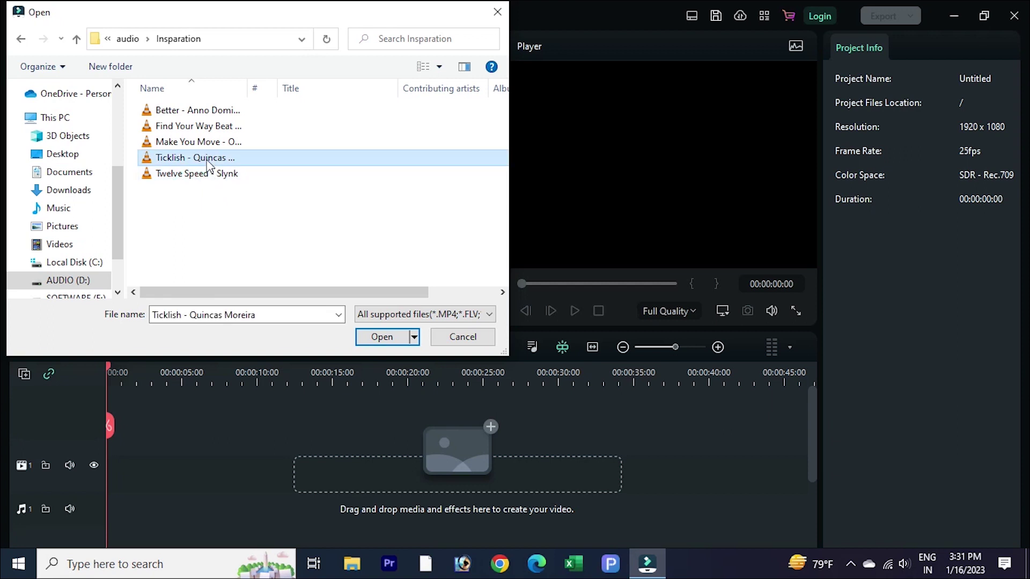
pyautogui.doubleClick(209, 160)
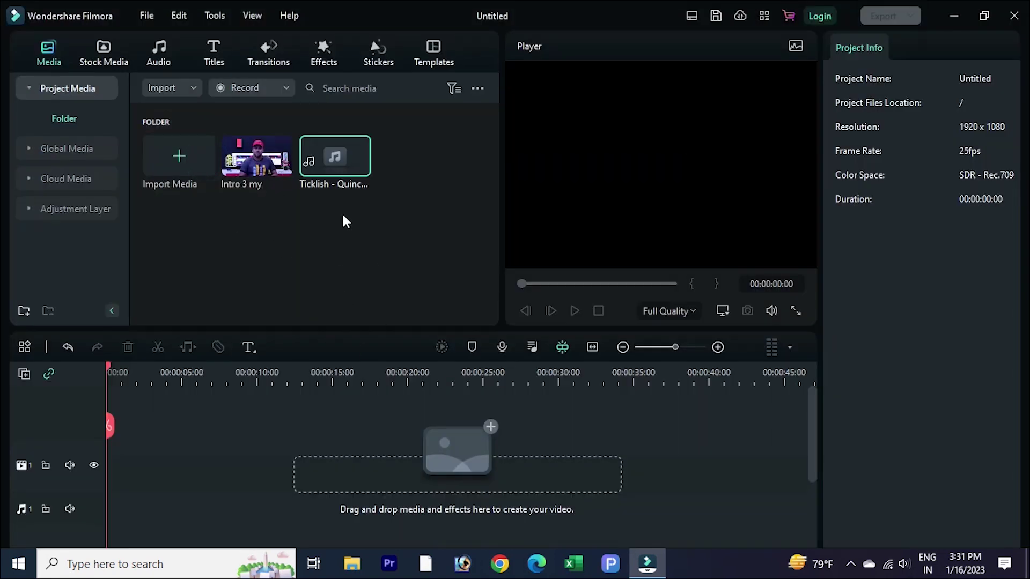
# - Place "Intro 3 my" at the start of the video track, matching the project to the media's 1920 x 1080 23.97fps, and show its color settings
pyautogui.moveTo(272, 170); pyautogui.dragTo(113, 477)
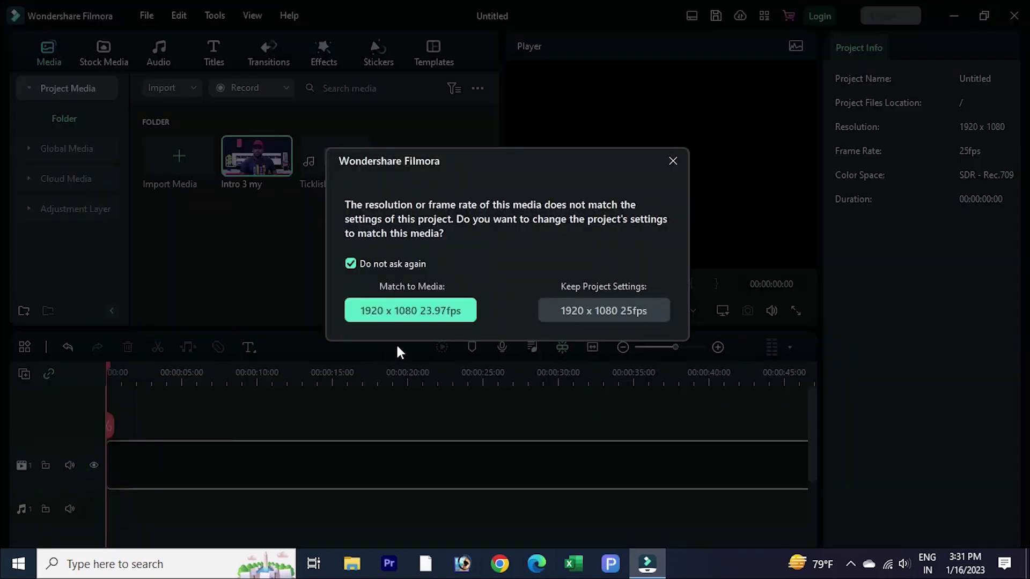
pyautogui.click(429, 309)
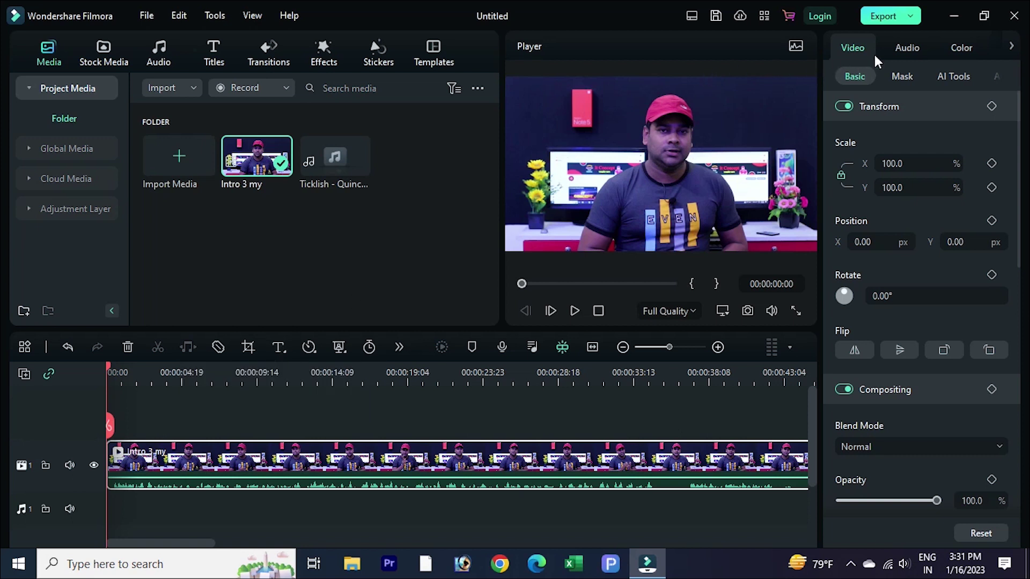
pyautogui.click(907, 47)
pyautogui.click(962, 47)
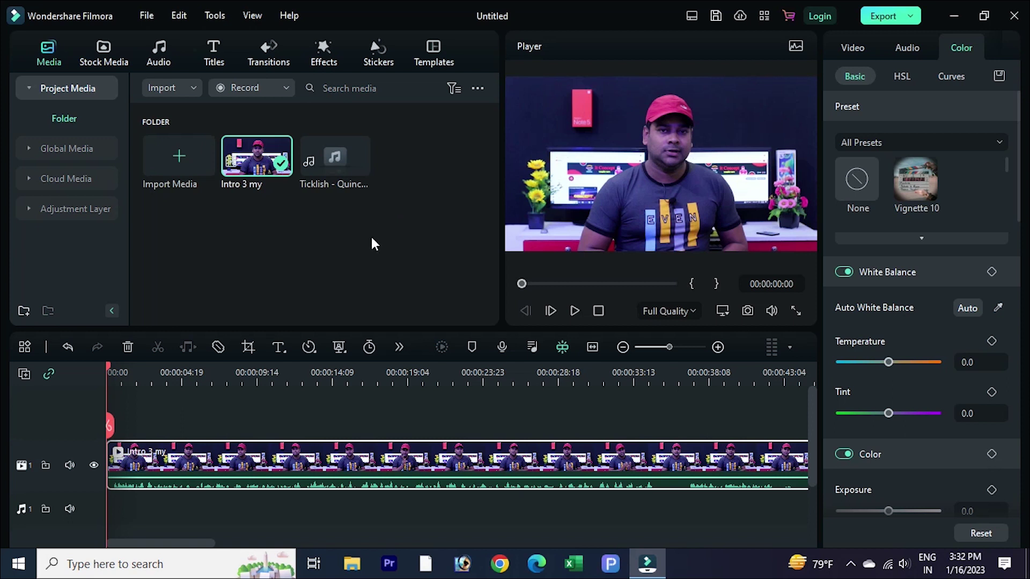
# - Add the Ticklish music at the start of the audio track and cut off everything after 00:00:31:09
pyautogui.moveTo(342, 161); pyautogui.dragTo(114, 515)
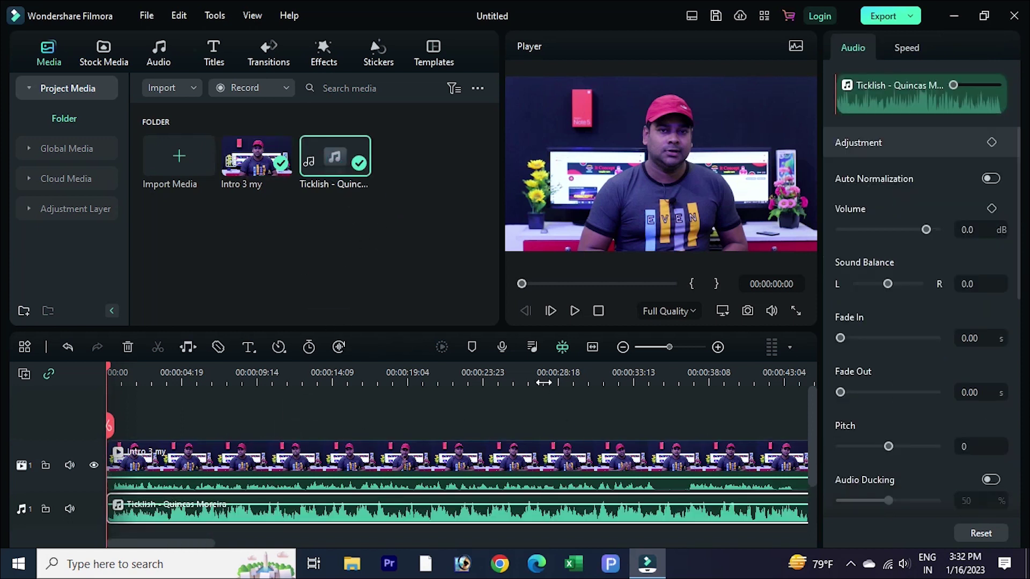
pyautogui.click(599, 373)
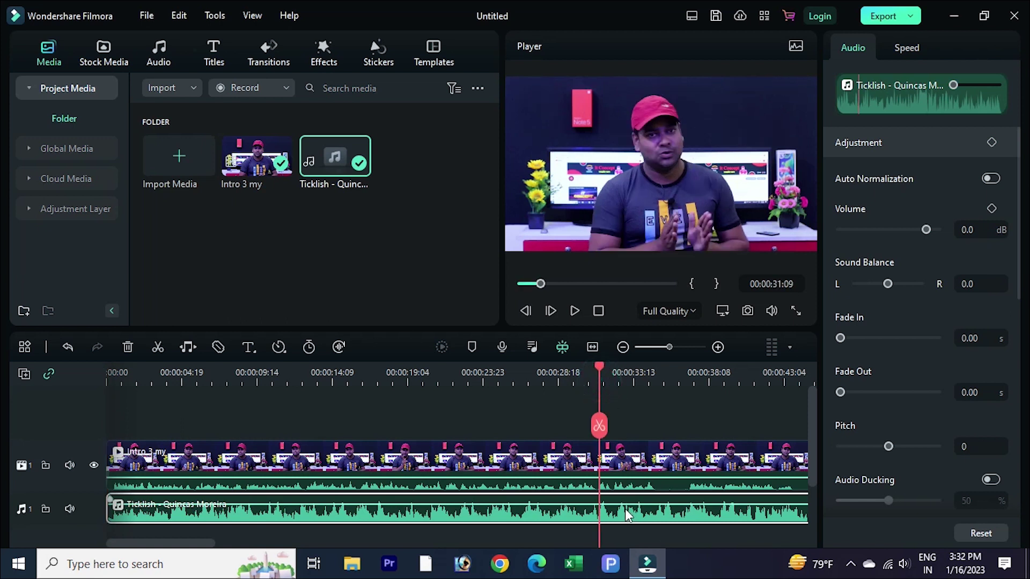
pyautogui.click(157, 348)
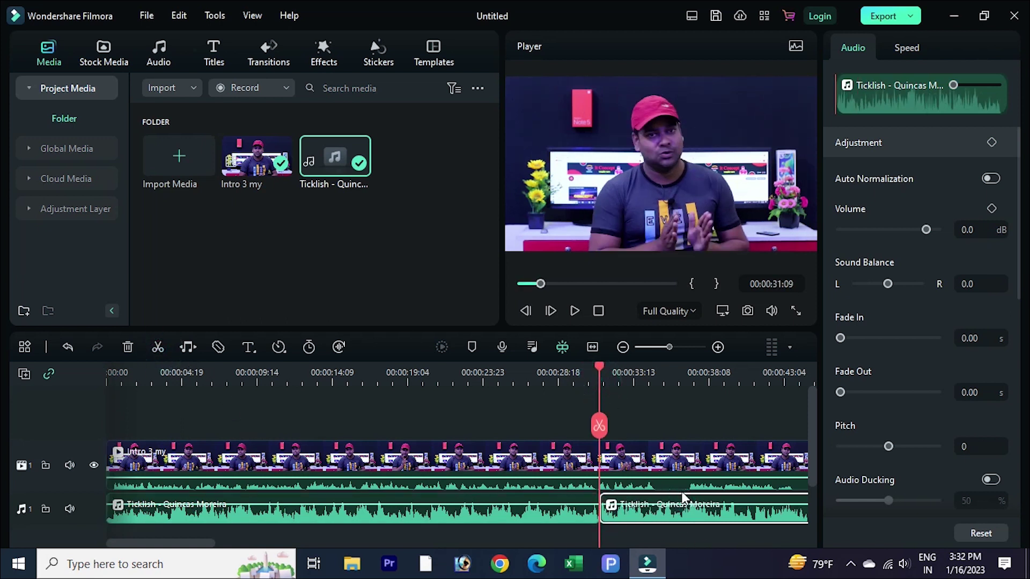
pyautogui.press('Delete')
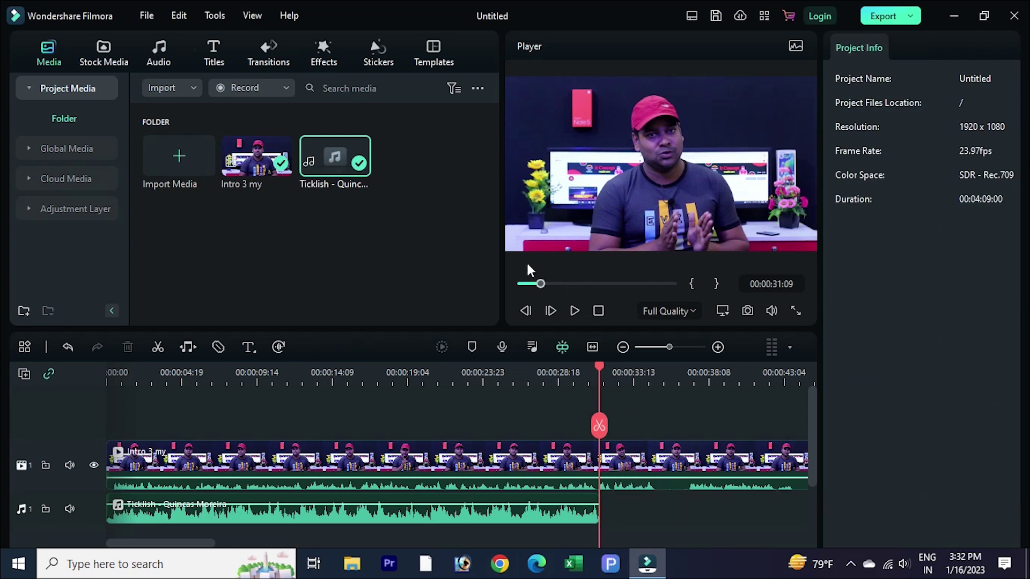
# - Try to paste a copy of the Ticklish audio clip at 00:00:36:04, and undo the paste
pyautogui.click(480, 516)
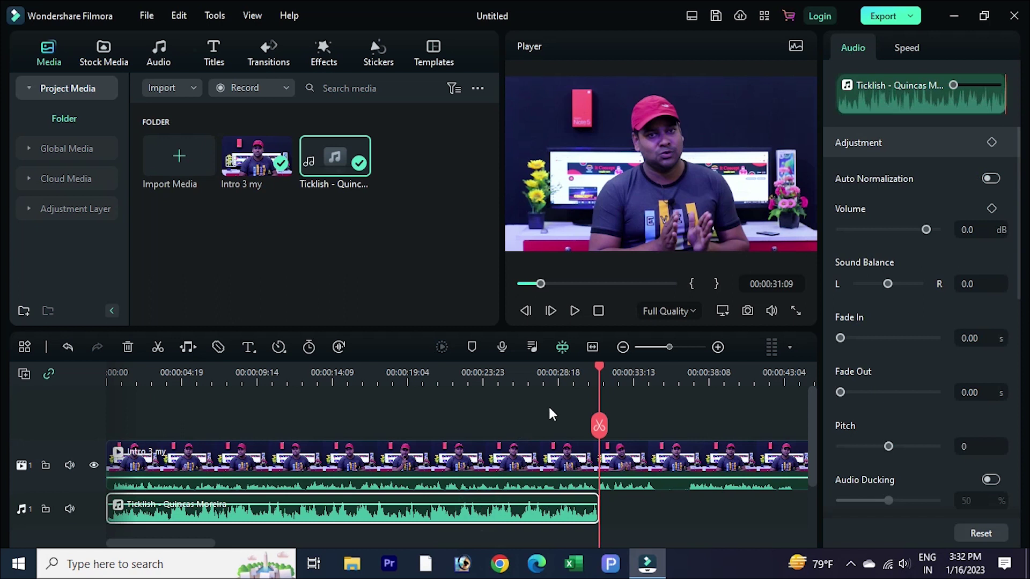
pyautogui.moveTo(601, 367); pyautogui.dragTo(555, 387)
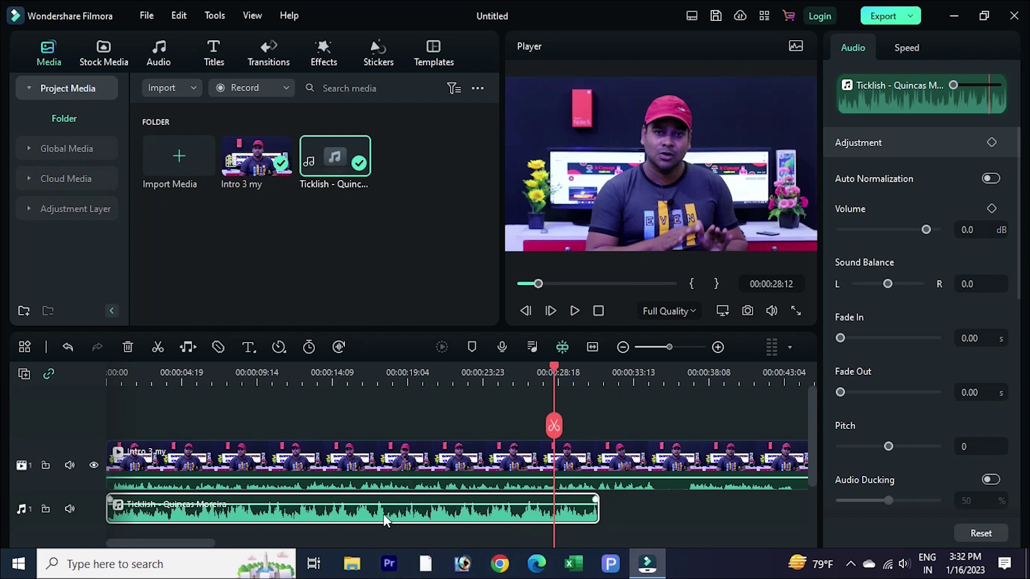
pyautogui.click(672, 382)
pyautogui.hotkey('ctrl', 'v')
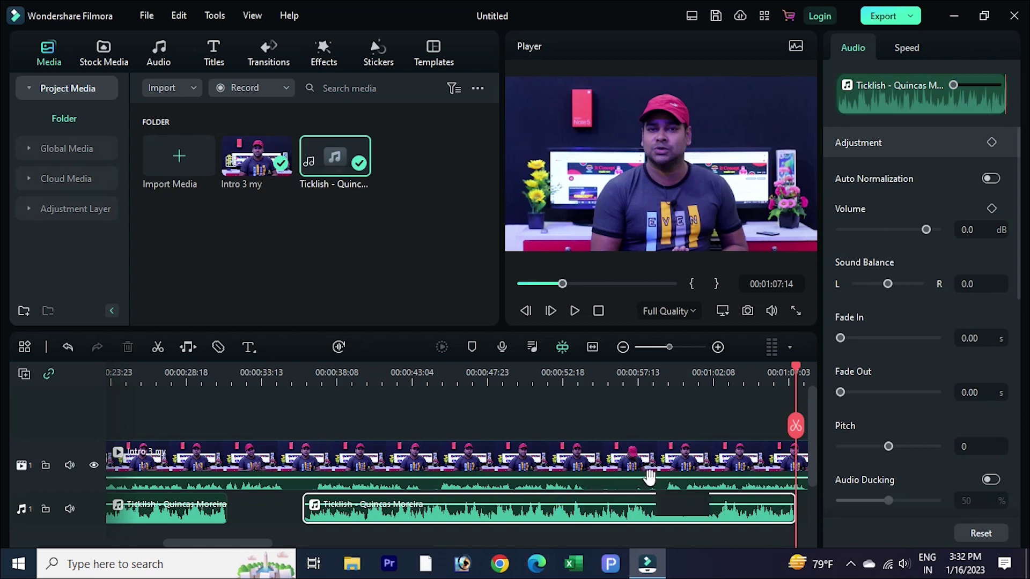
pyautogui.hotkey('ctrl', 'z')
pyautogui.moveTo(207, 543); pyautogui.dragTo(138, 554)
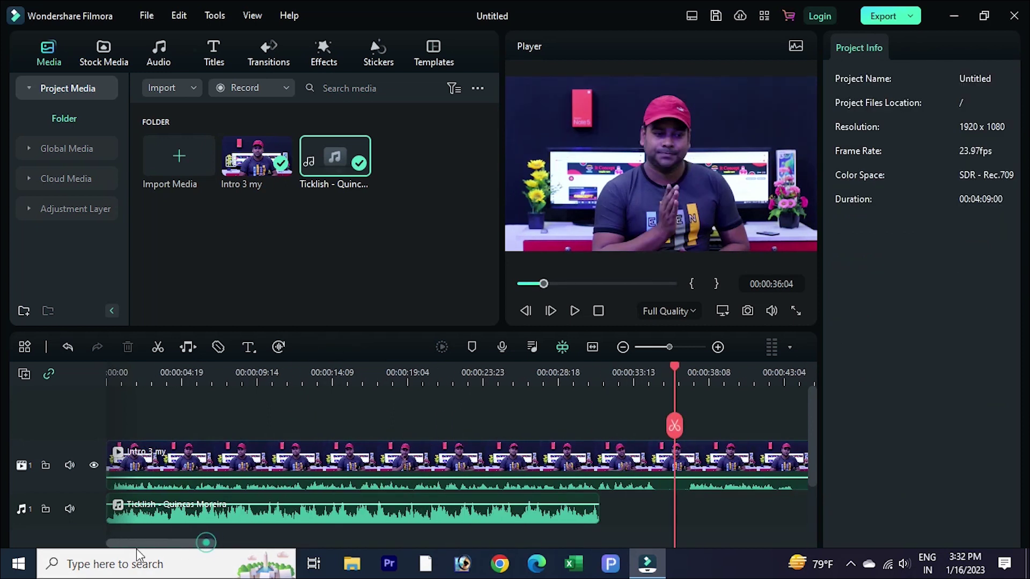
# - Use Audio Stretch to extend the Ticklish clip until it ends at about 00:01:41
pyautogui.click(317, 518)
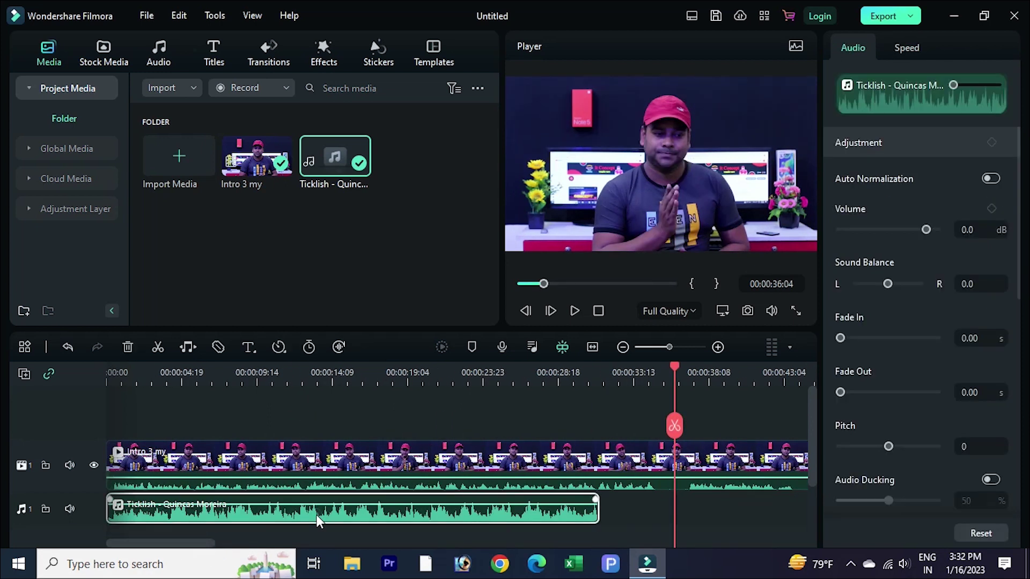
pyautogui.click(353, 372)
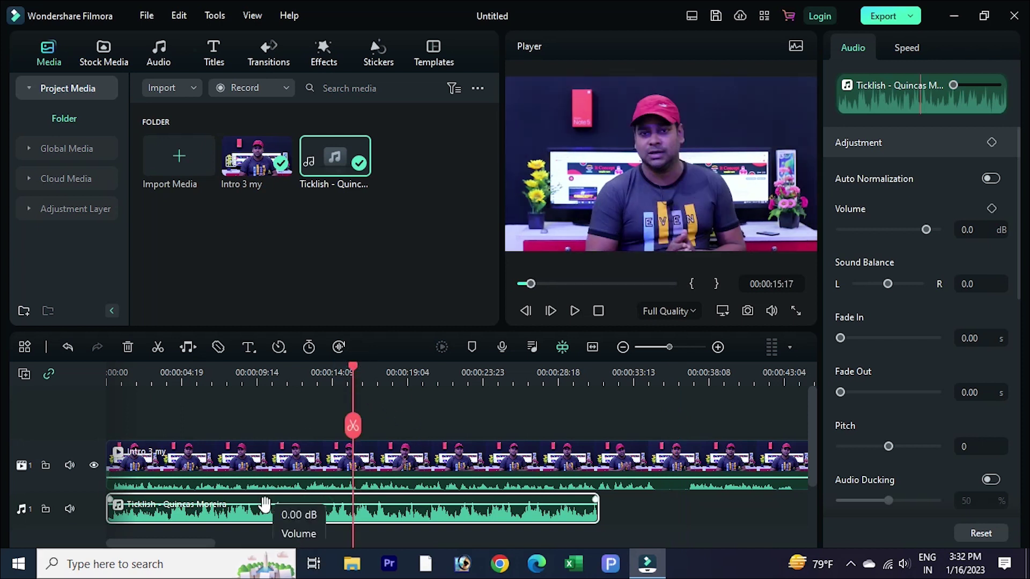
pyautogui.click(192, 346)
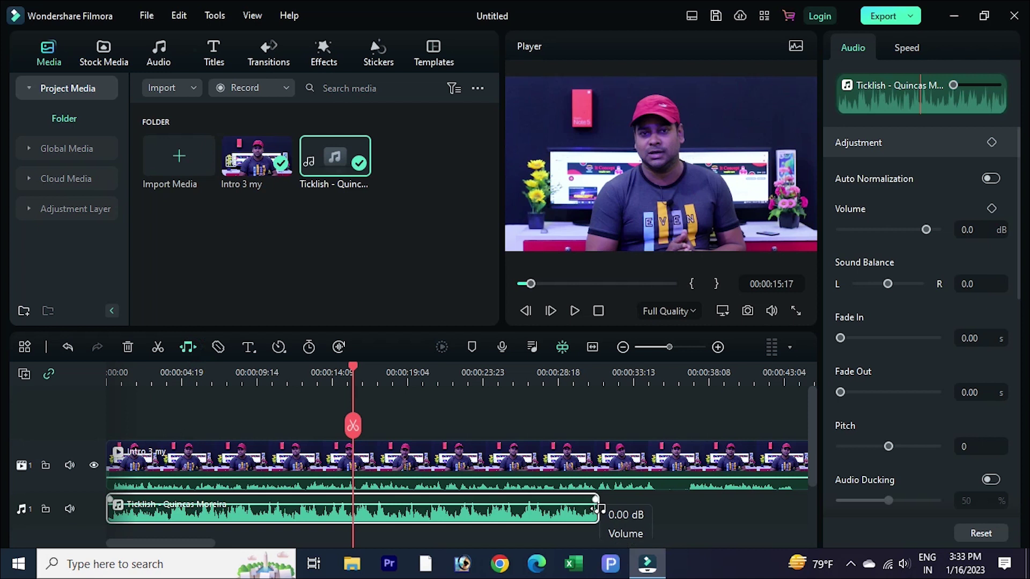
pyautogui.moveTo(598, 511)
pyautogui.mouseDown()
pyautogui.moveTo(807, 509)
pyautogui.moveTo(572, 509)
pyautogui.moveTo(582, 507)
pyautogui.mouseUp()
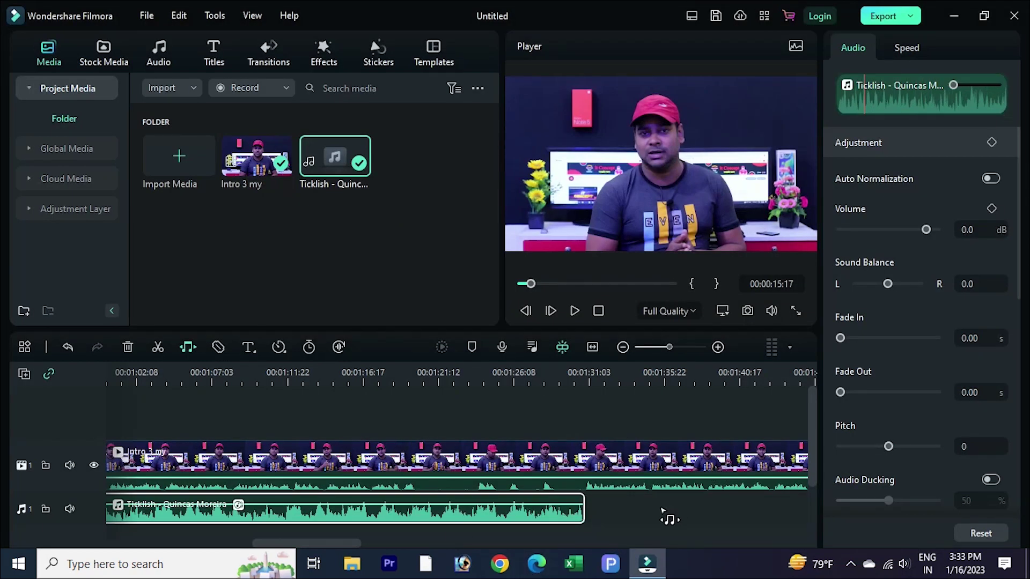
pyautogui.moveTo(583, 504); pyautogui.dragTo(748, 505)
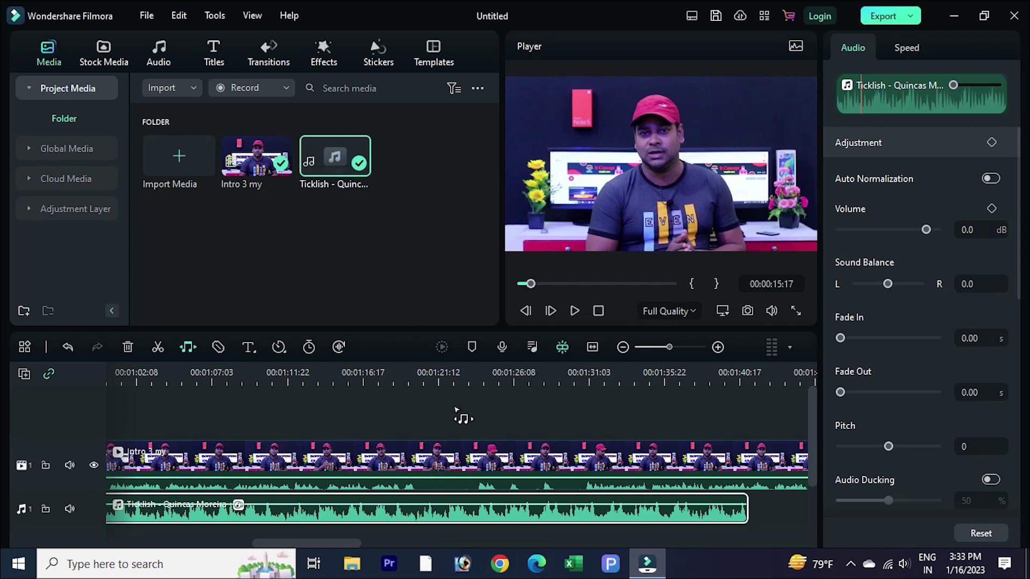
# - Split the stretched Ticklish clip and the Intro 3 my video clip at 00:01:22:15
pyautogui.click(456, 367)
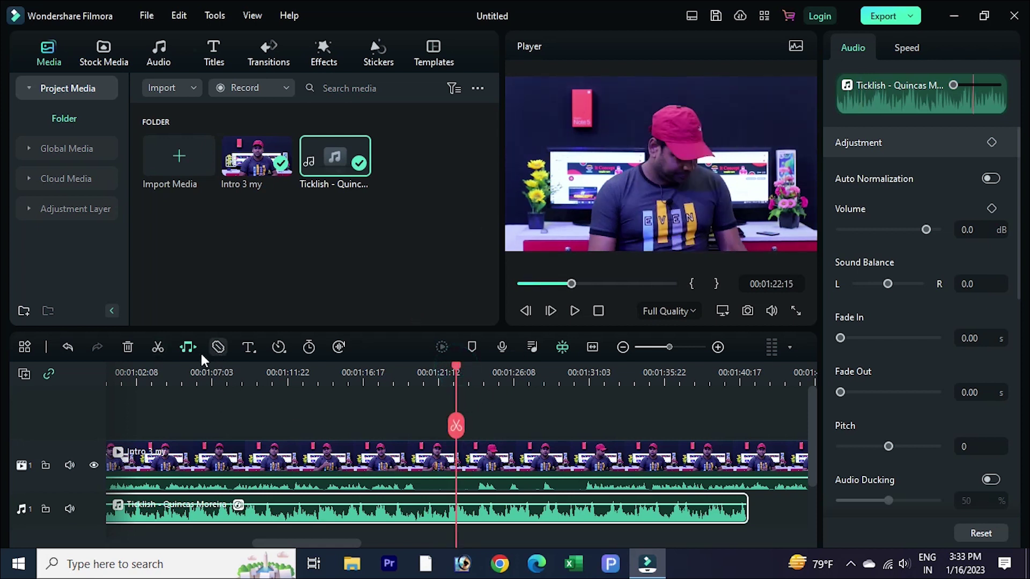
pyautogui.click(158, 347)
pyautogui.click(466, 457)
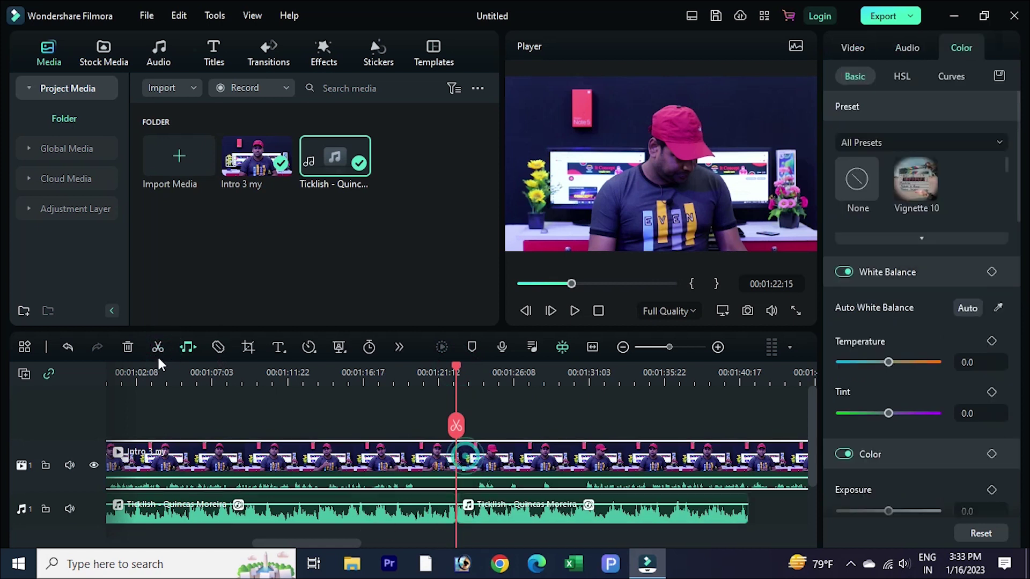
pyautogui.click(156, 349)
# - Split the Intro 3 my video clip at 00:01:44:22 and again at 00:01:57:13
pyautogui.moveTo(334, 539); pyautogui.dragTo(395, 539)
pyautogui.click(402, 375)
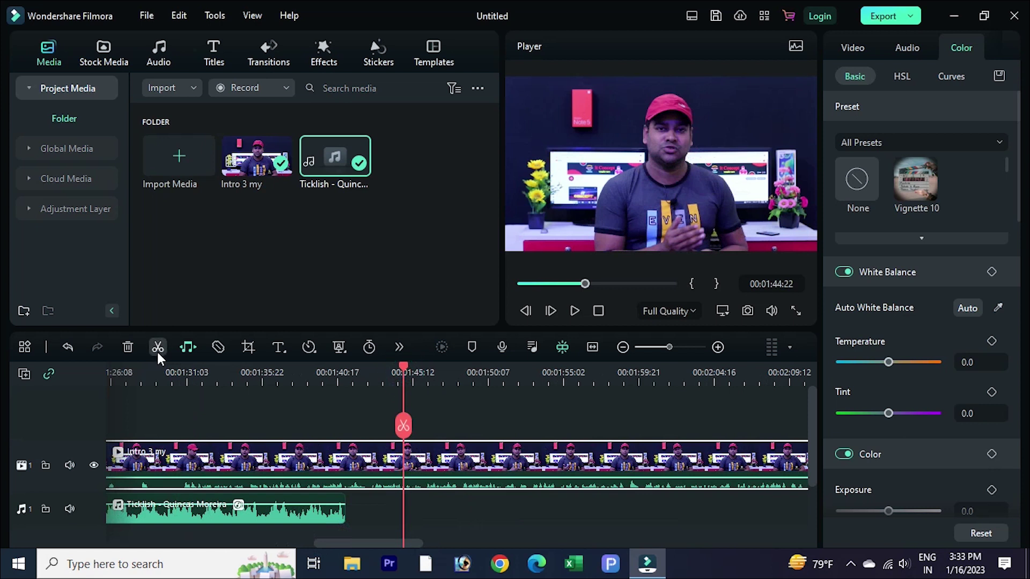
pyautogui.click(157, 349)
pyautogui.click(602, 375)
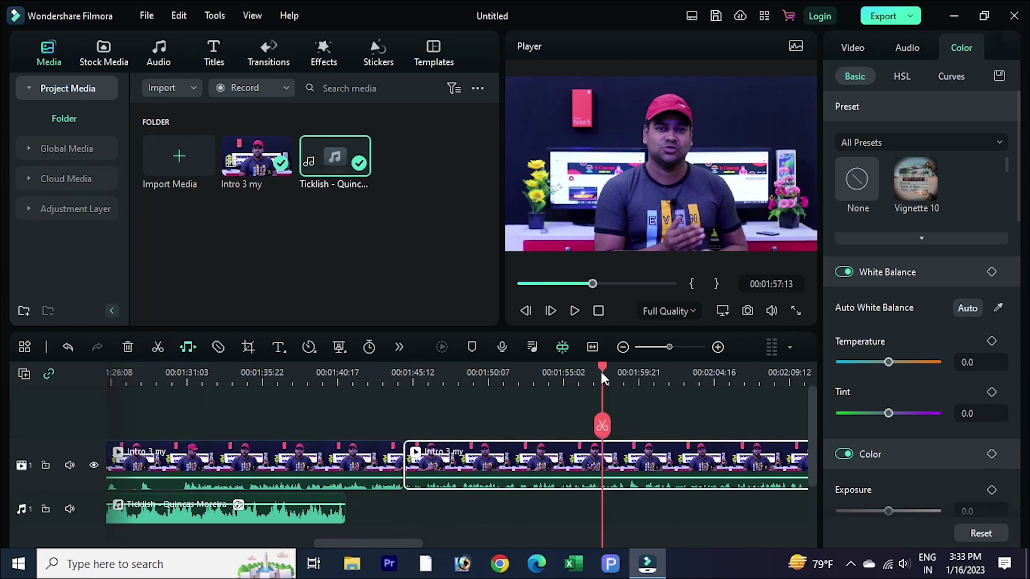
pyautogui.click(158, 348)
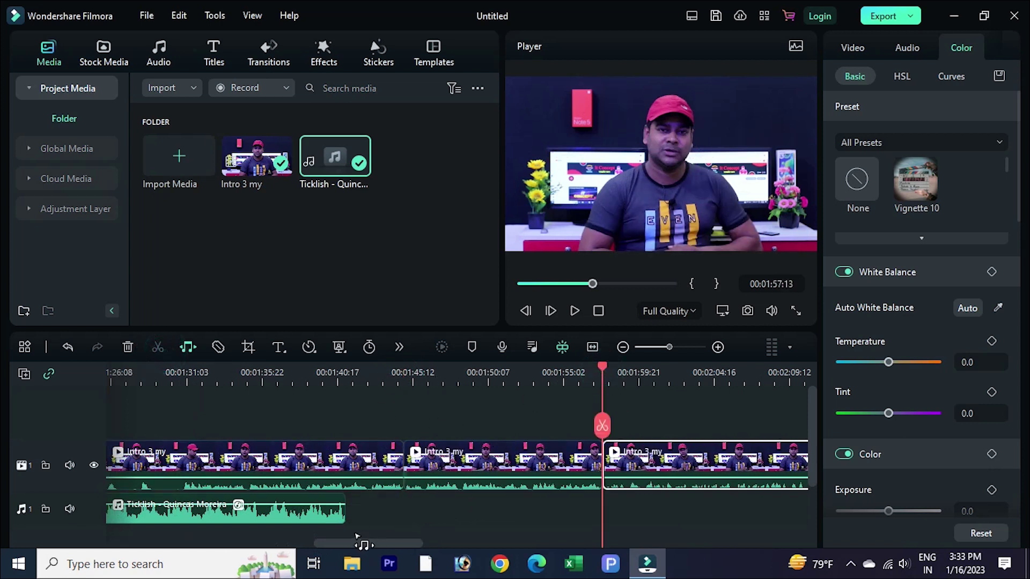
pyautogui.click(248, 347)
pyautogui.click(928, 523)
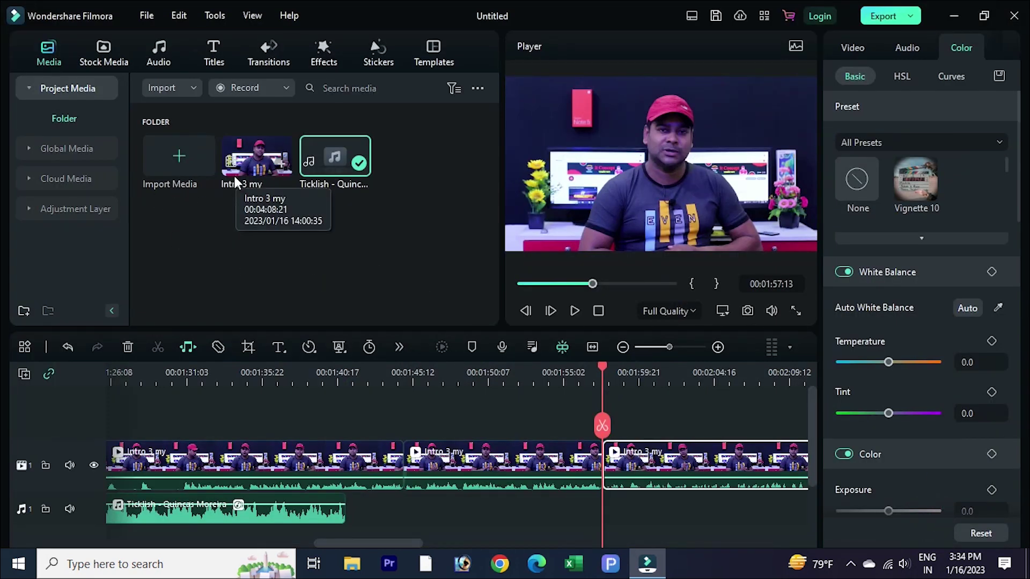
# - Add an adjustment layer on track 2 above the Intro 3 my clip, ending at about 00:01:30, and move the playhead to 00:01:28:19
pyautogui.click(220, 370)
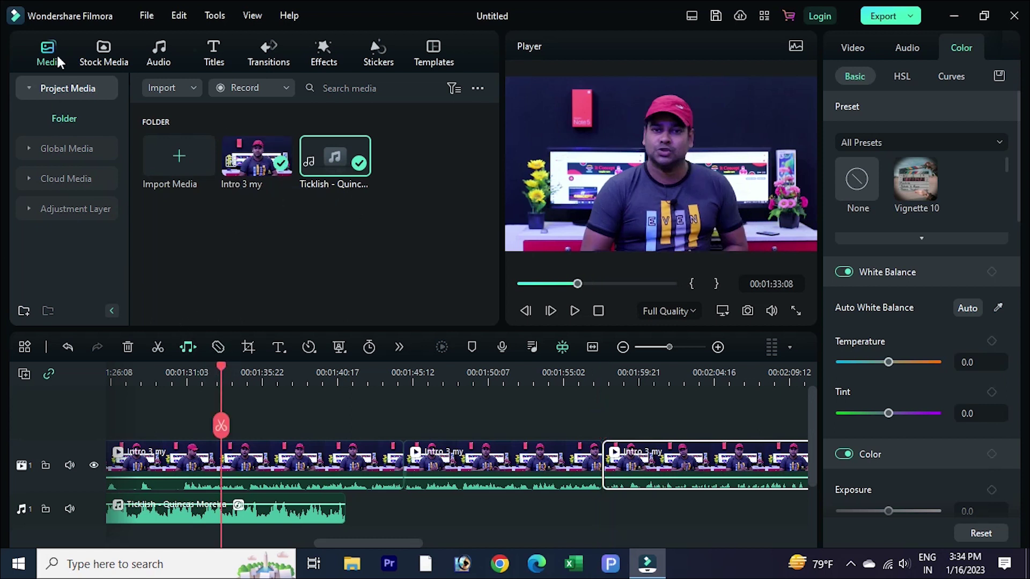
pyautogui.click(83, 209)
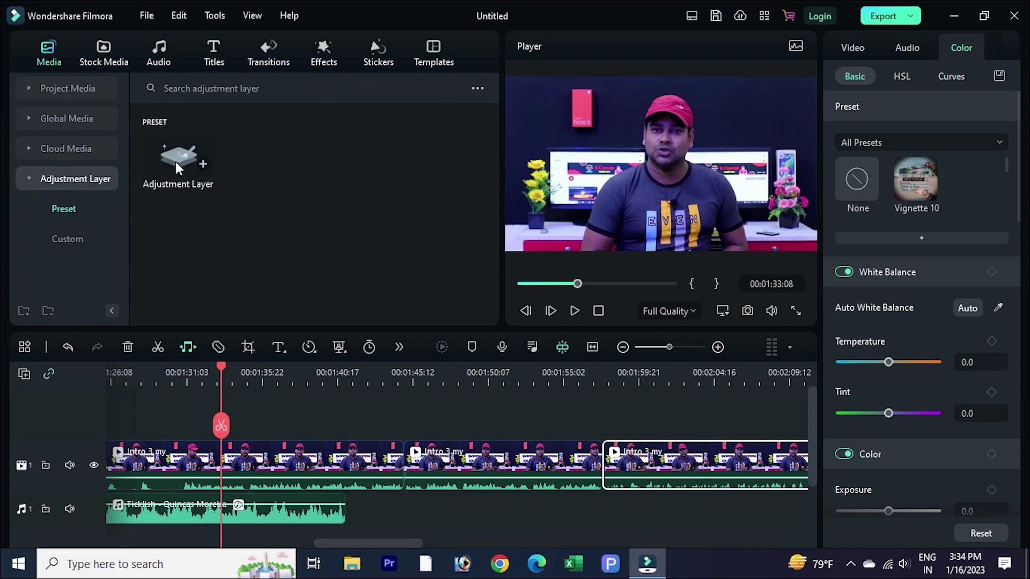
pyautogui.moveTo(181, 192); pyautogui.dragTo(268, 448)
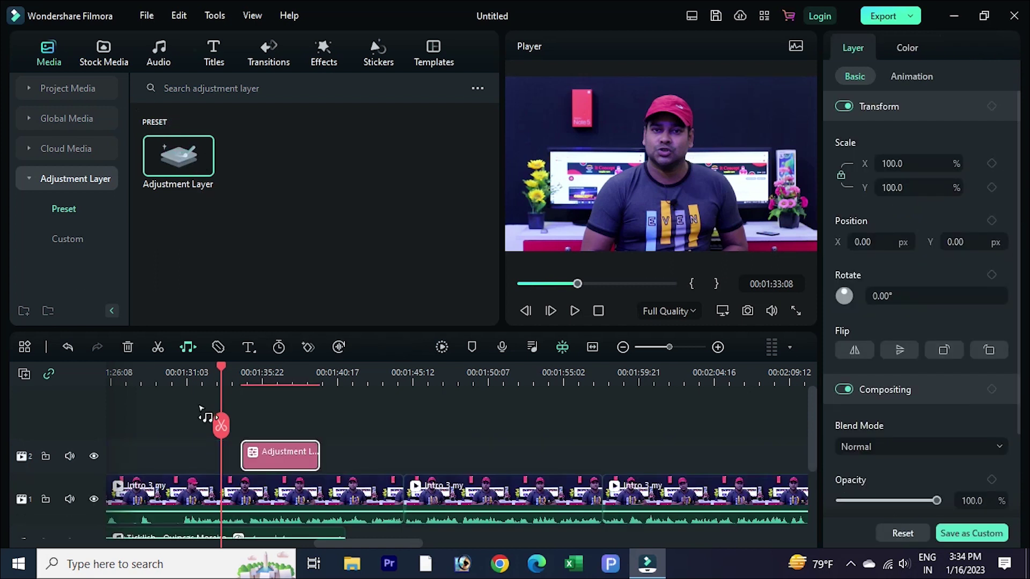
pyautogui.moveTo(273, 453); pyautogui.dragTo(142, 462)
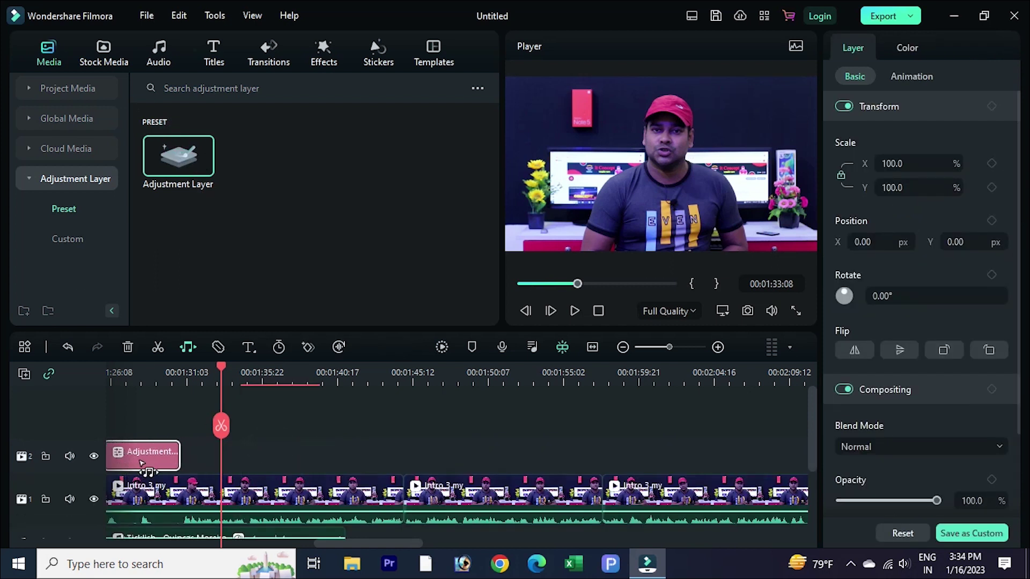
pyautogui.click(180, 452)
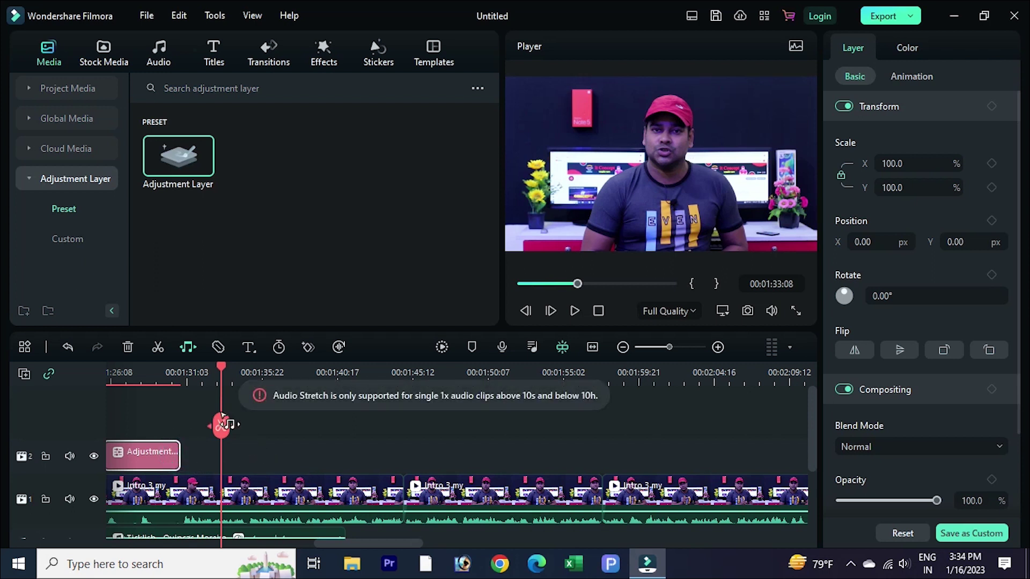
pyautogui.click(149, 383)
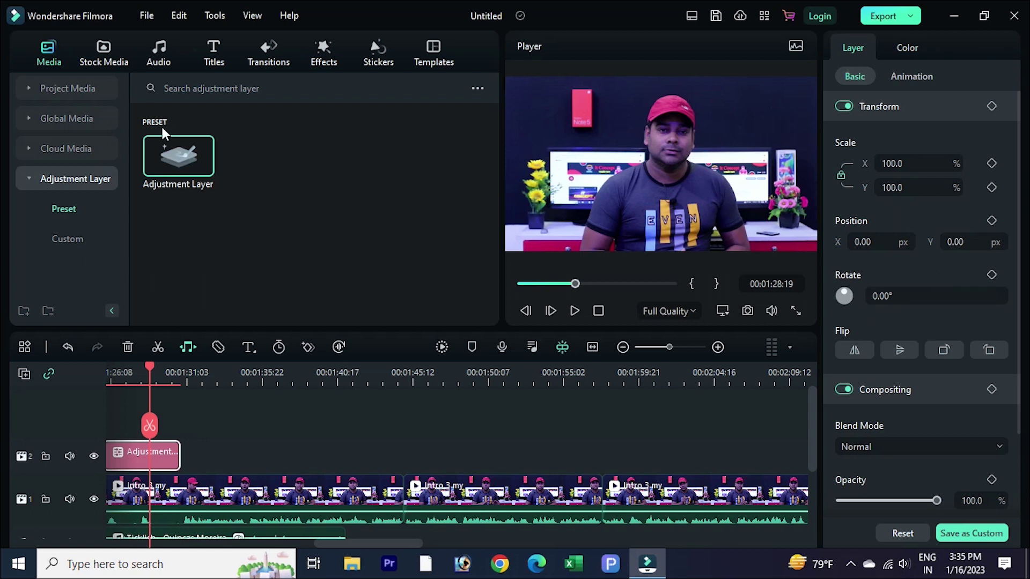
# - Look through the cloud and global media, then the stock media, audio, titles, transitions, effects, stickers and templates libraries
pyautogui.click(68, 152)
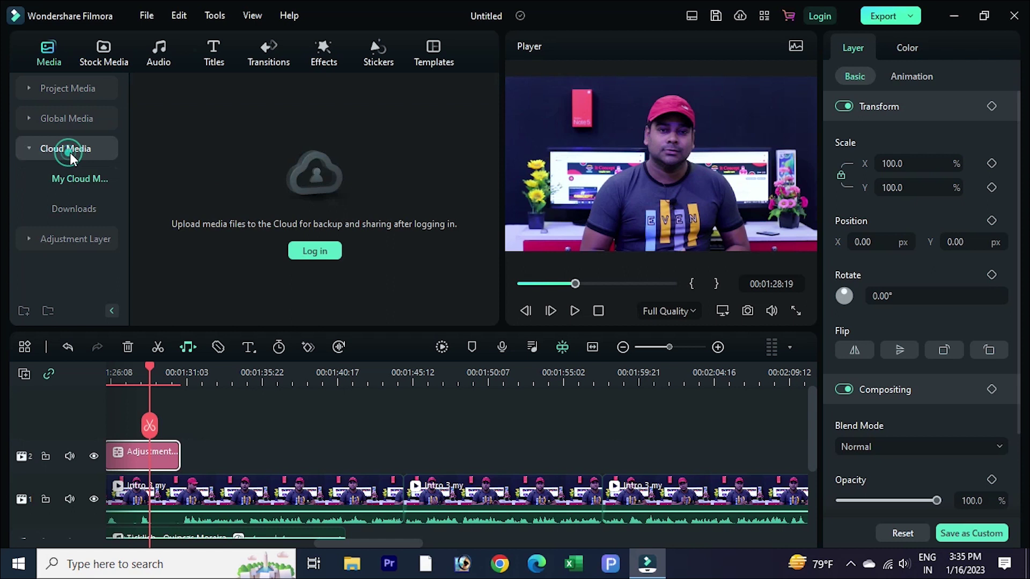
pyautogui.click(53, 122)
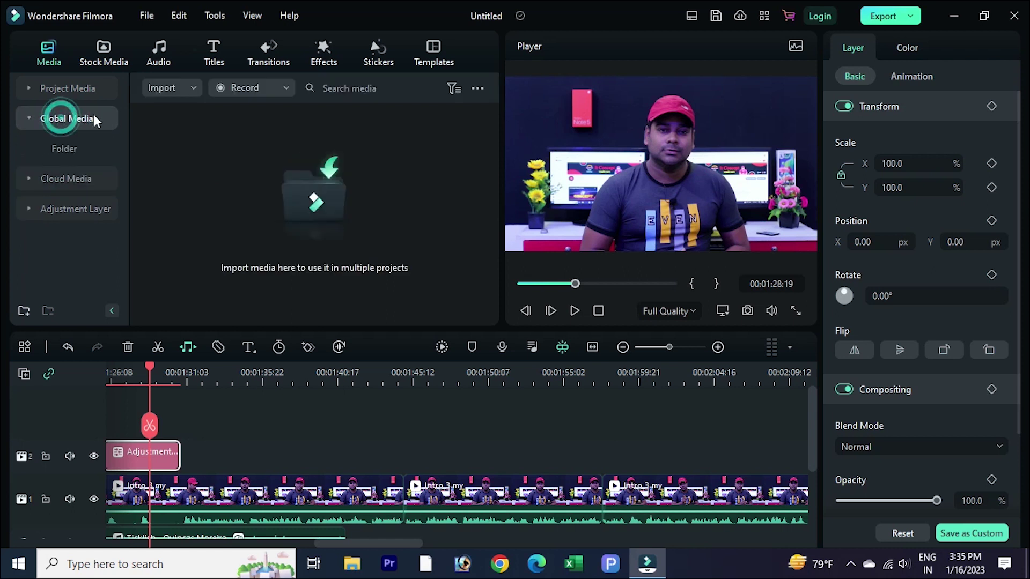
pyautogui.click(109, 60)
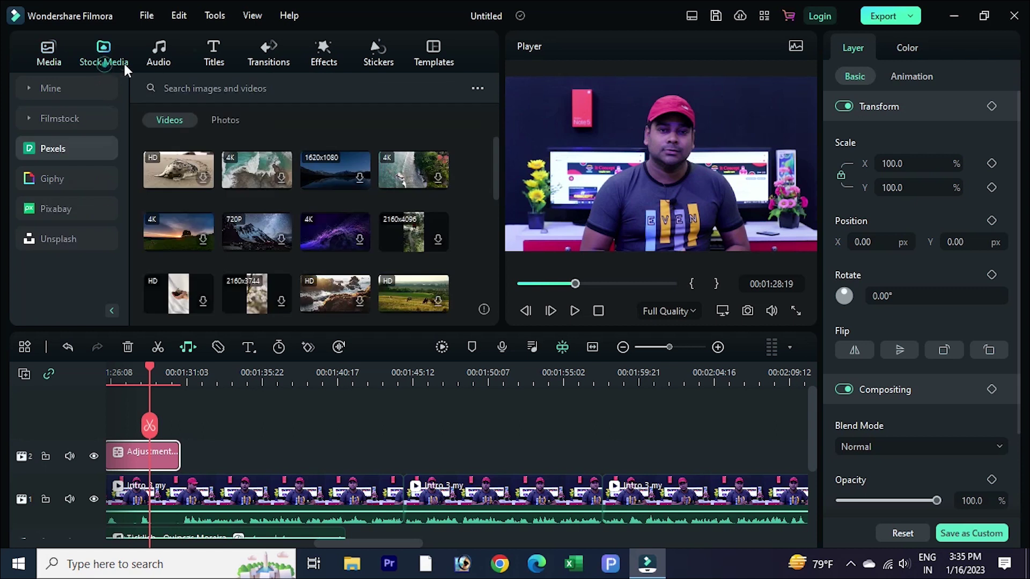
pyautogui.click(169, 60)
pyautogui.click(214, 59)
pyautogui.click(263, 56)
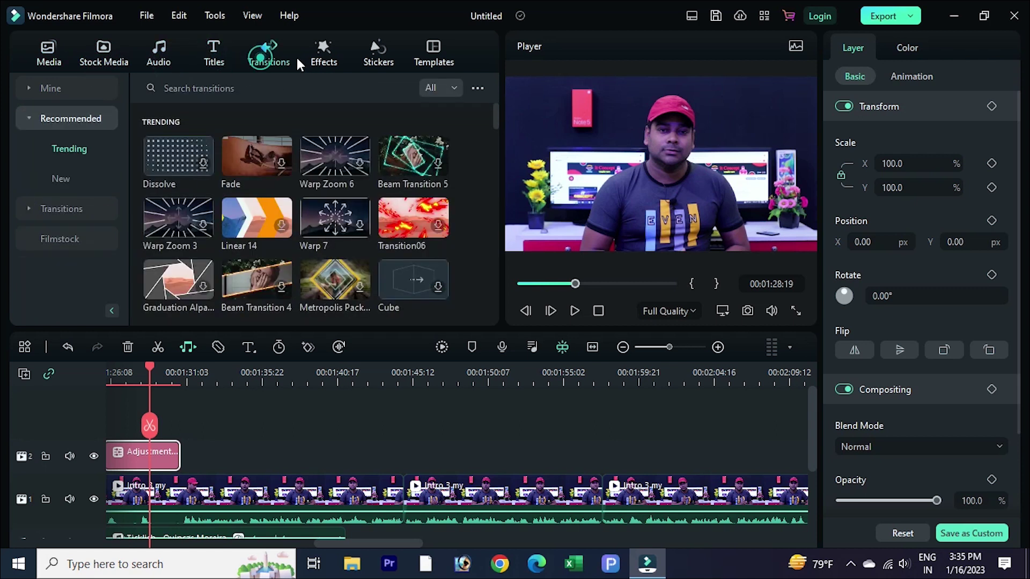
pyautogui.click(325, 56)
pyautogui.click(382, 61)
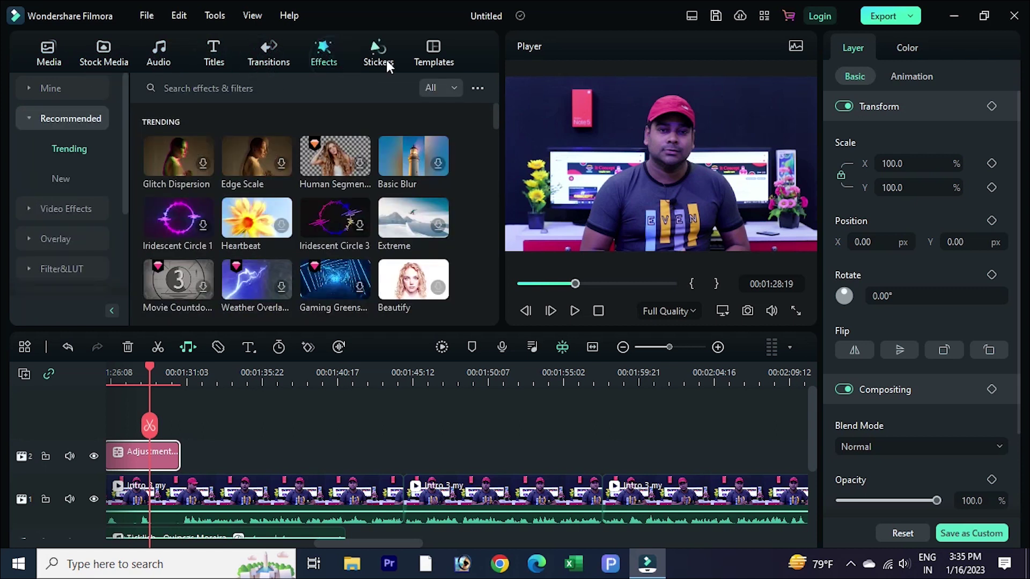
pyautogui.click(451, 69)
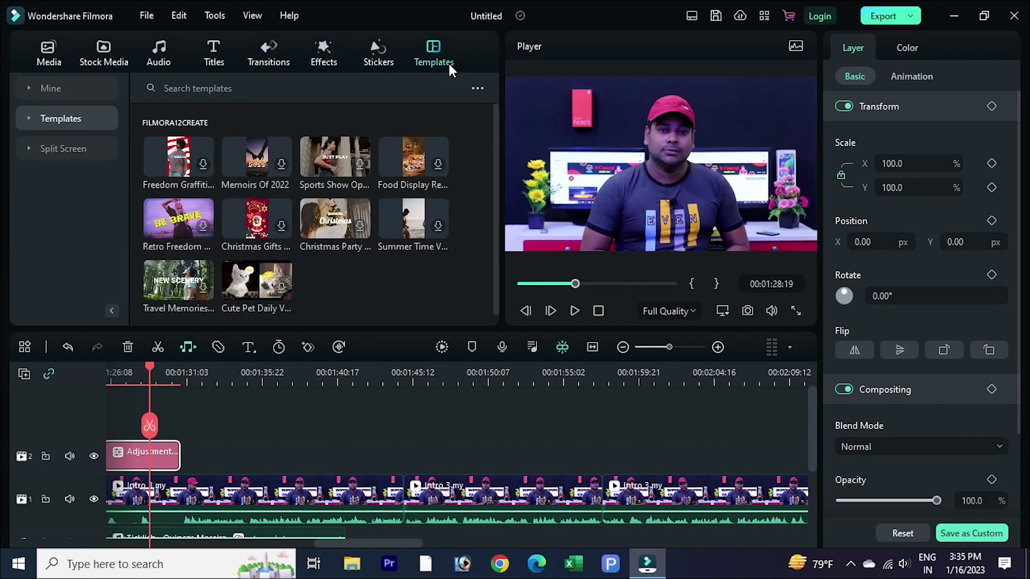